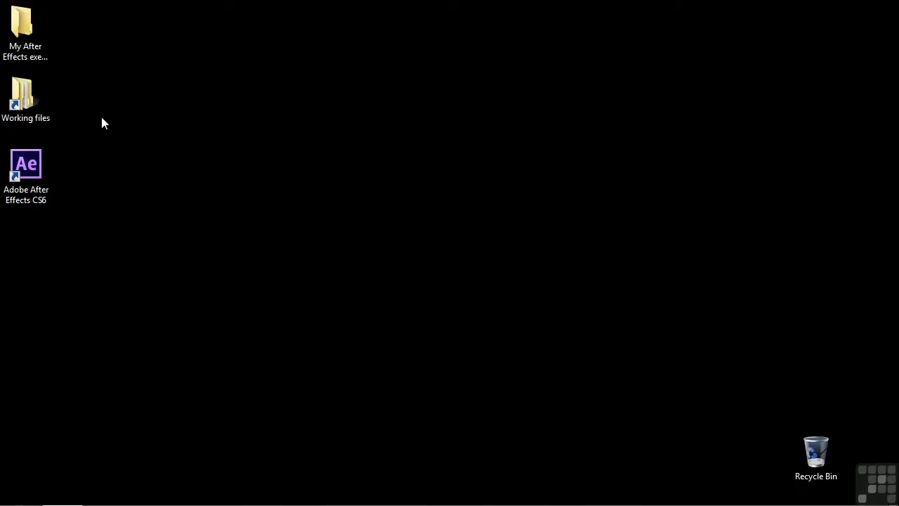
- Open the project 1201-puppet-intro.aep from the After Effects projects folder inside Working files
double_click(38, 96)
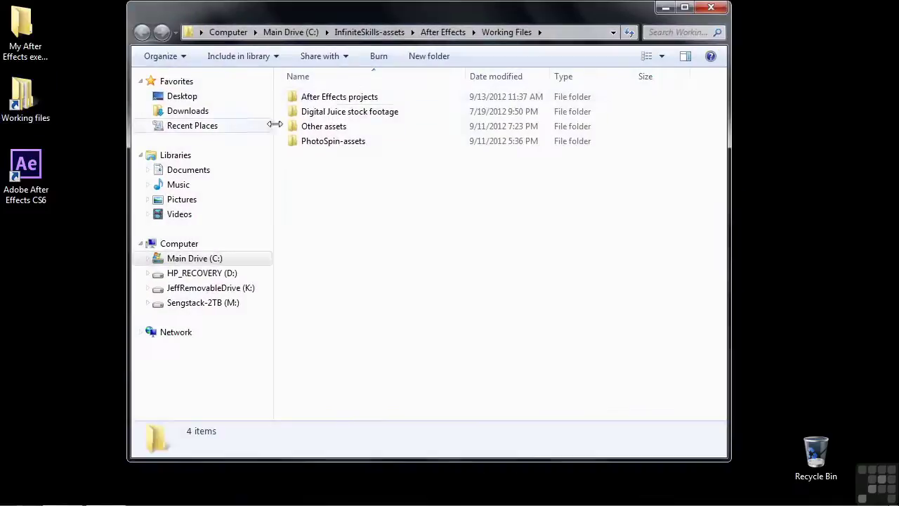
double_click(316, 99)
scroll(358, 267, "down", 4)
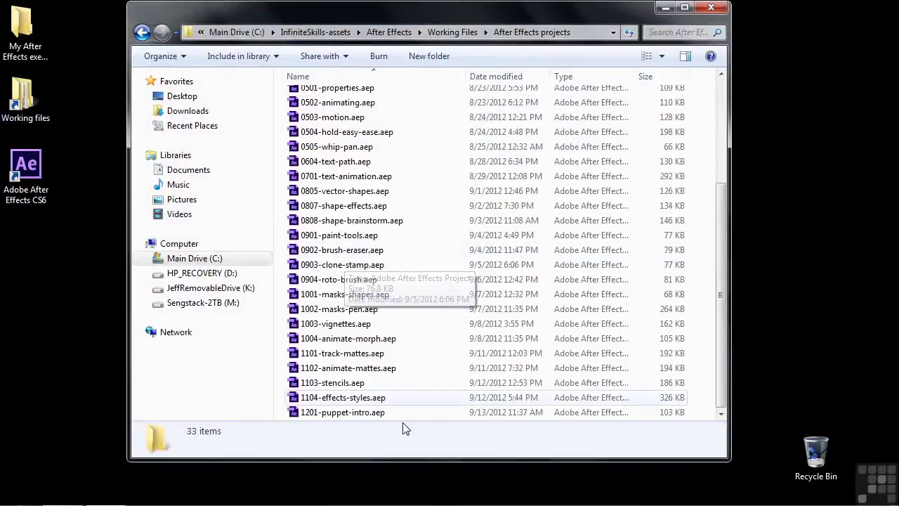
double_click(343, 414)
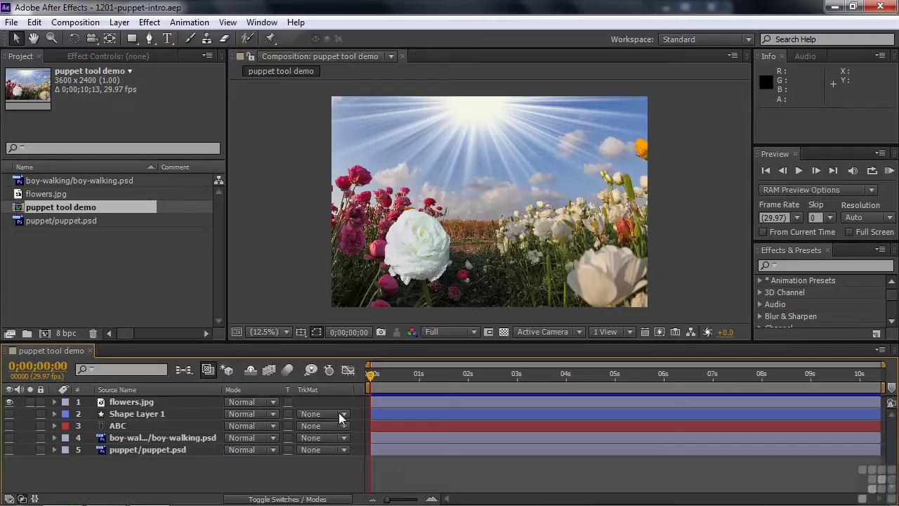
- Search the effects for "mesh" and apply Mesh Warp to the flowers.jpg layer
left_click(788, 265)
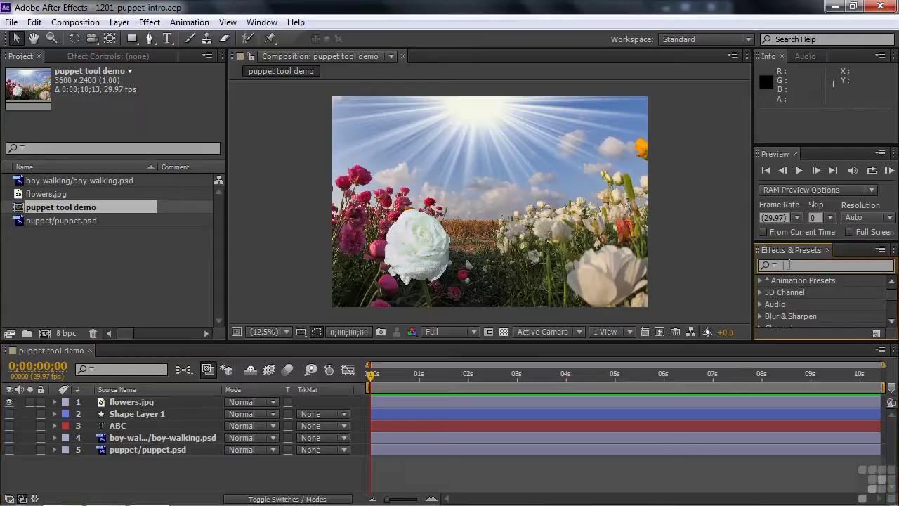
type("mesh")
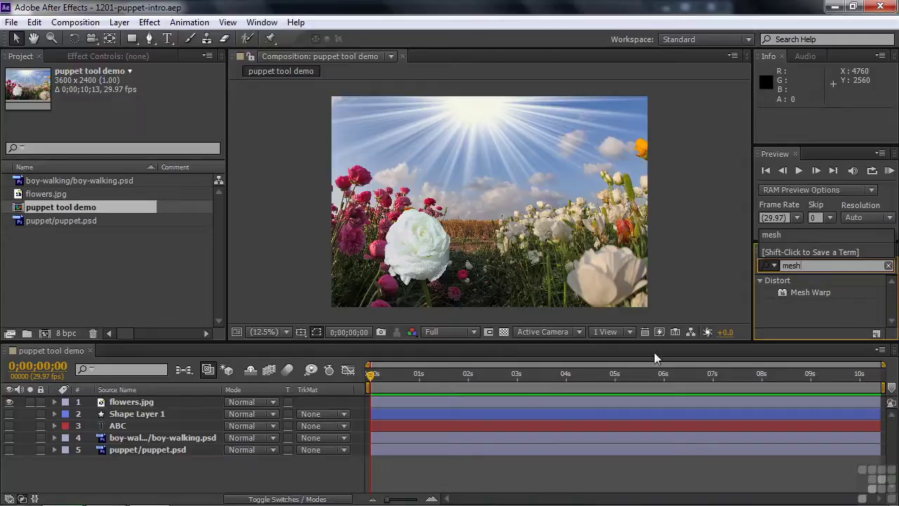
left_click_drag(780, 291, 545, 399)
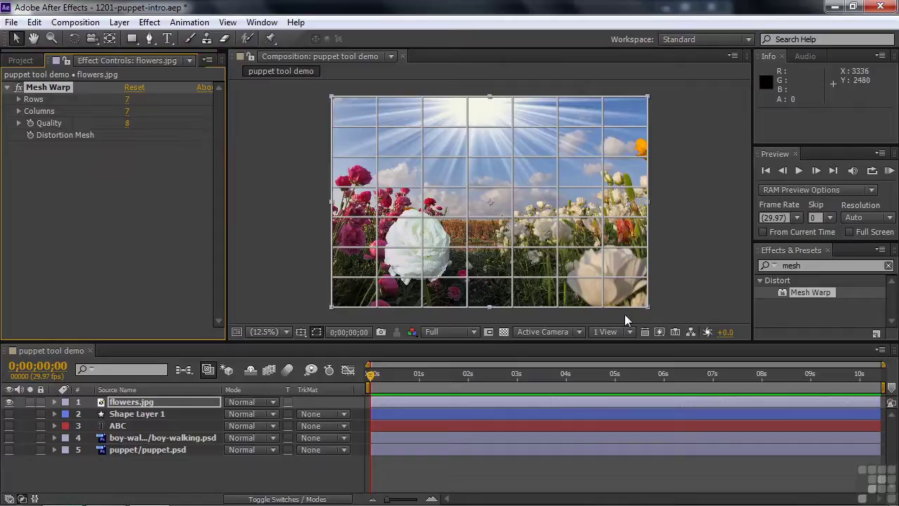
- Try distorting the flower picture by moving a mesh point near its centre, and remove the Mesh Warp effect
left_click(512, 219)
left_click_drag(512, 218, 531, 183)
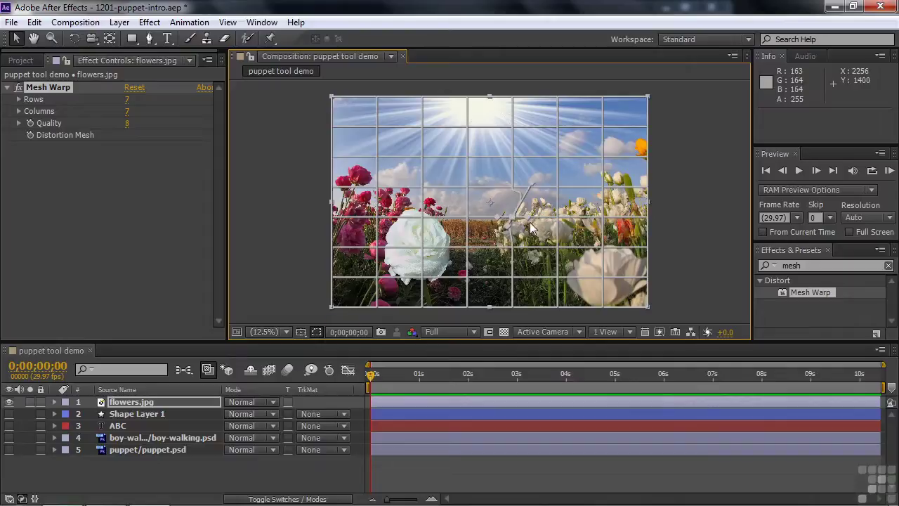
left_click_drag(511, 219, 507, 230)
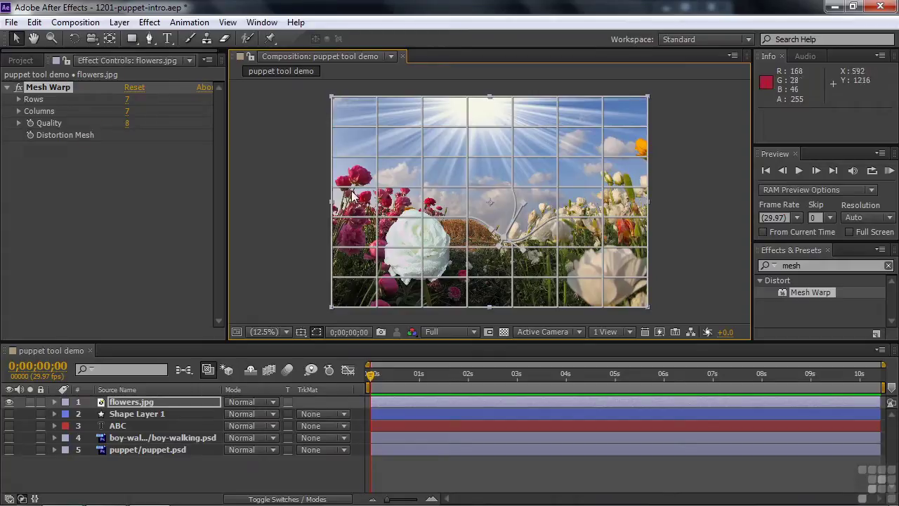
left_click(48, 89)
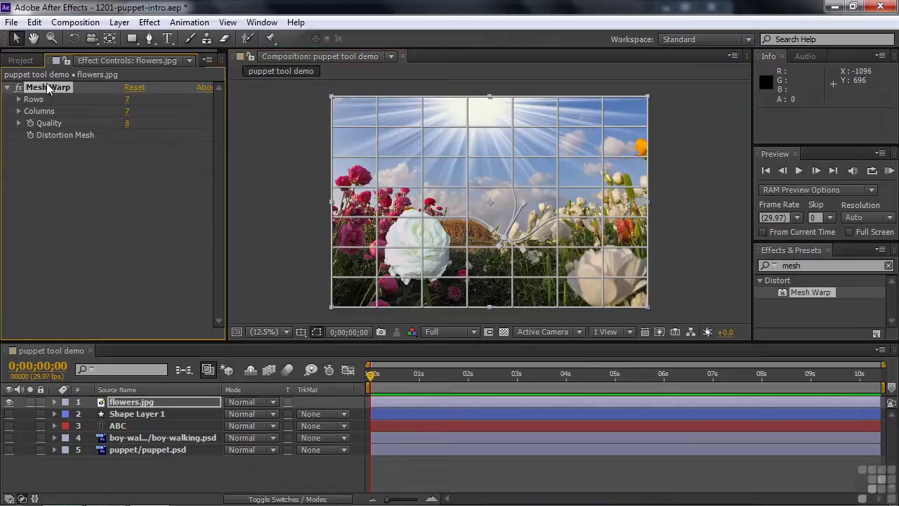
key("Delete")
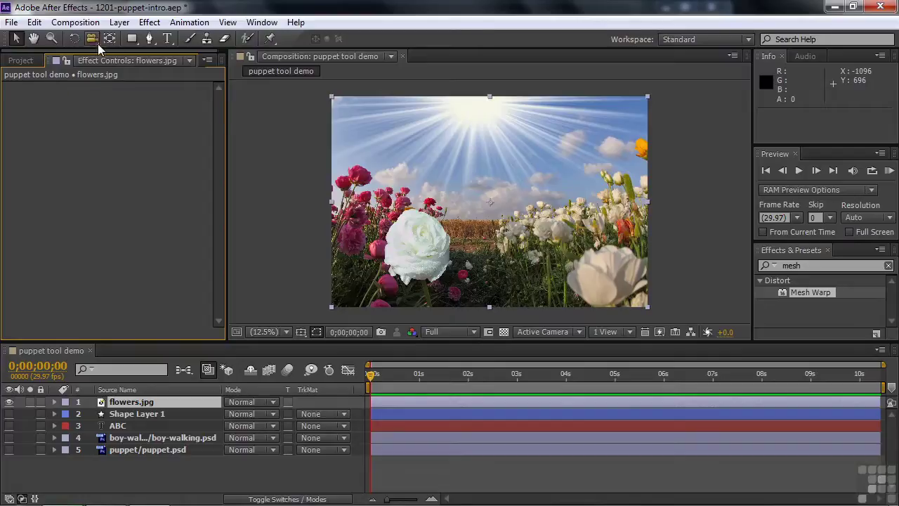
- Place Puppet pins on flowers.jpg, one toward each of the four corners and one at the centre of the picture
left_click(271, 39)
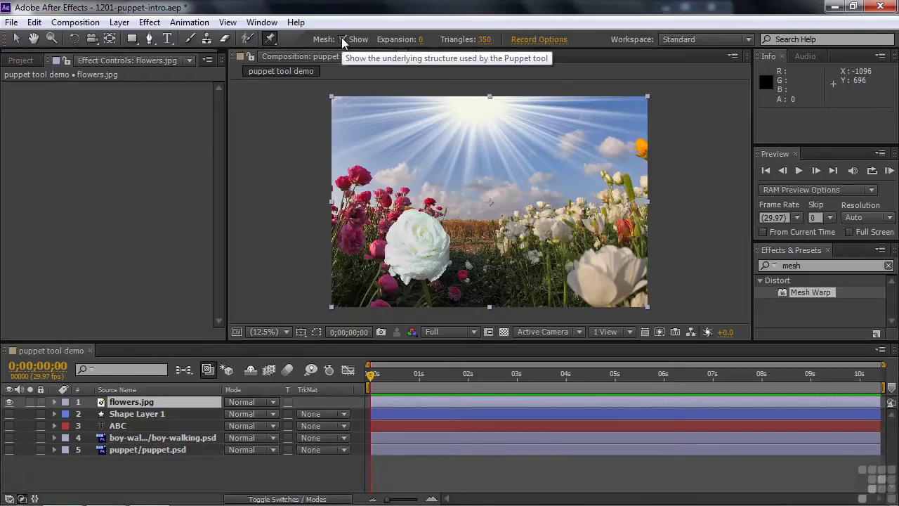
left_click(360, 148)
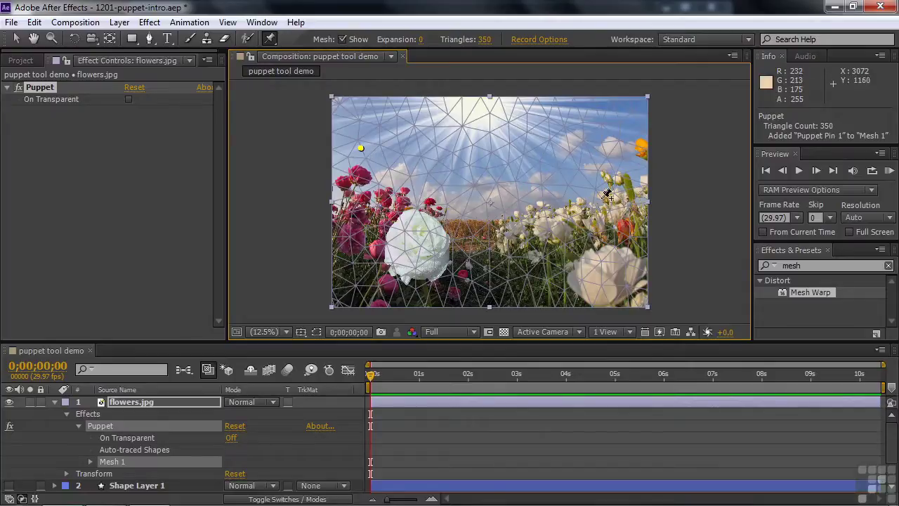
left_click(356, 242)
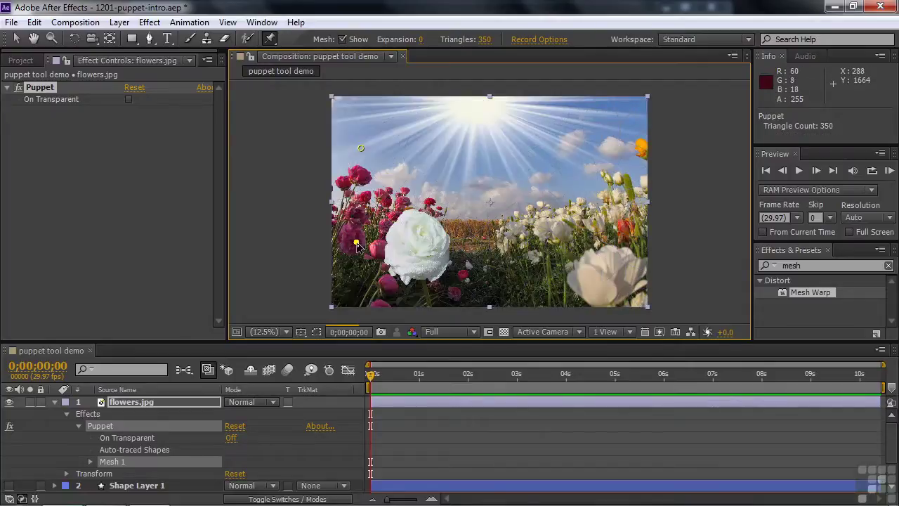
left_click(583, 247)
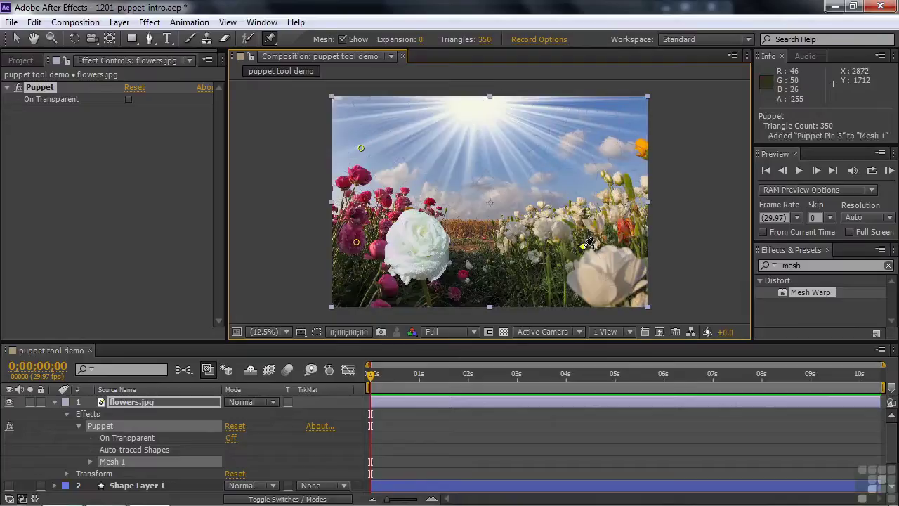
left_click(584, 161)
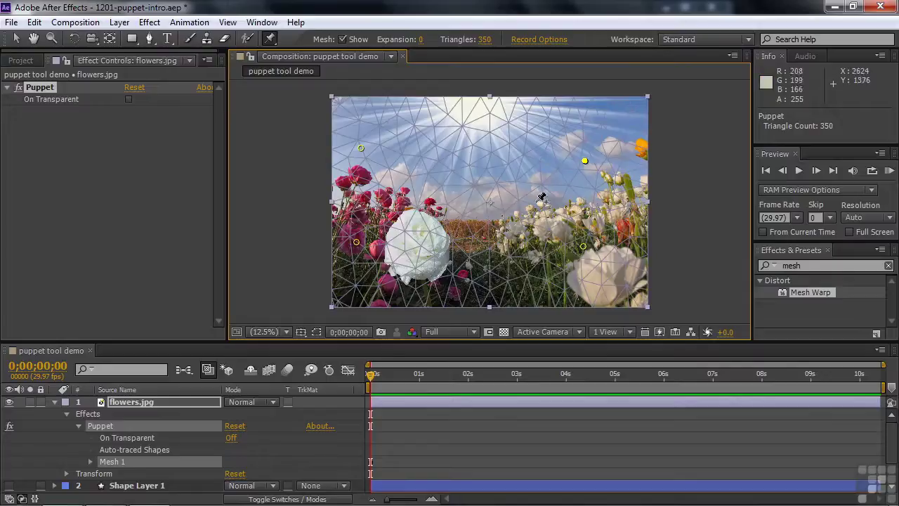
left_click(481, 202)
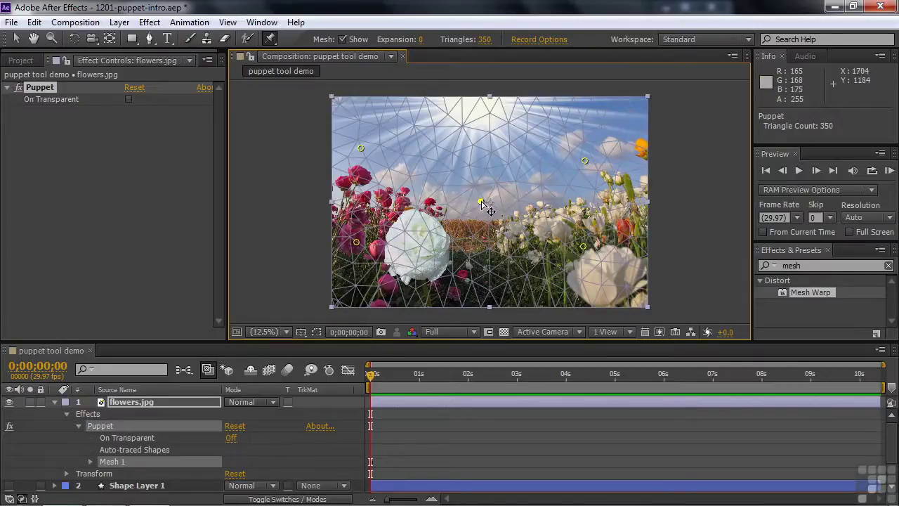
- Warp the flower picture by moving the centre pin up and both left pins and the upper-right pin inward
left_click_drag(481, 201, 483, 134)
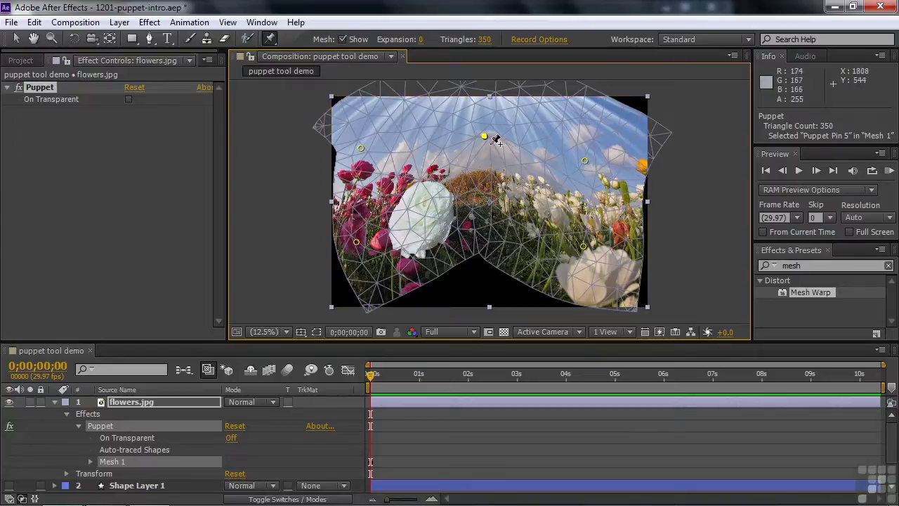
left_click(357, 243)
left_click_drag(357, 243, 395, 260)
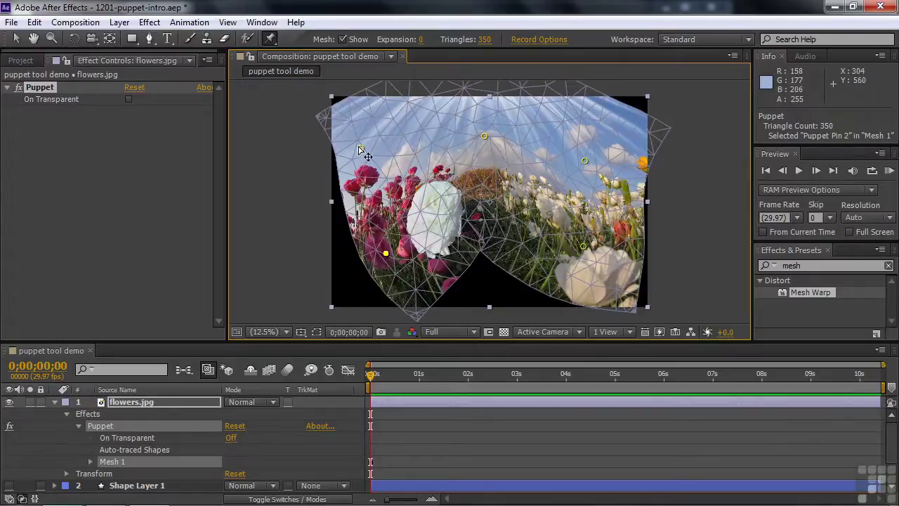
left_click_drag(360, 149, 380, 164)
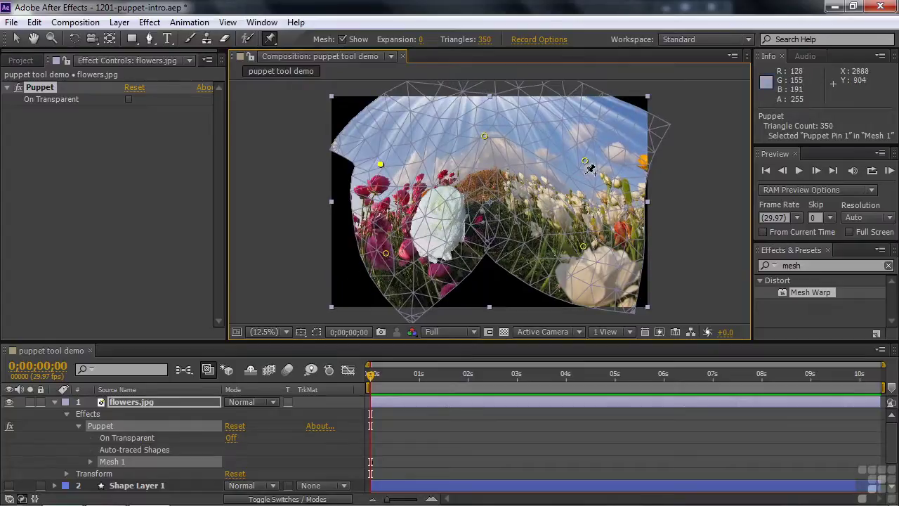
left_click_drag(586, 162, 559, 184)
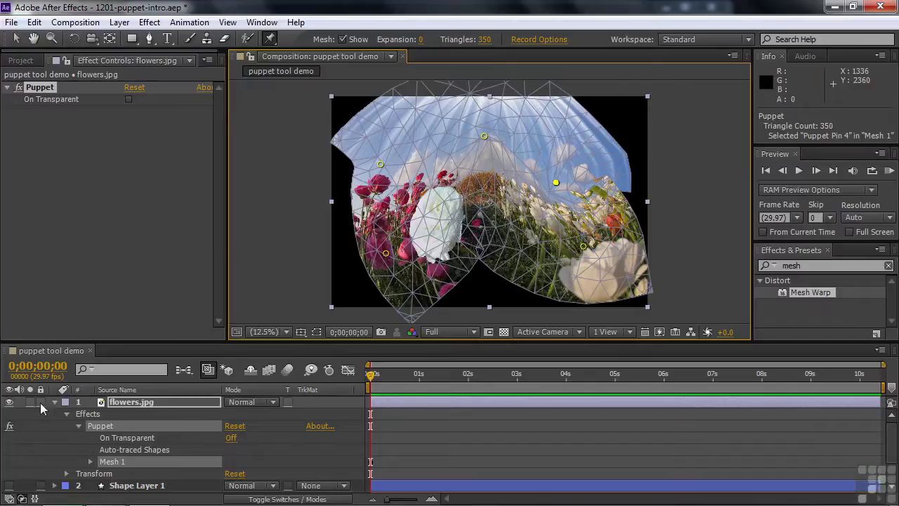
- Delete the Puppet mesh from flowers.jpg and collapse the layer's properties
left_click(86, 407)
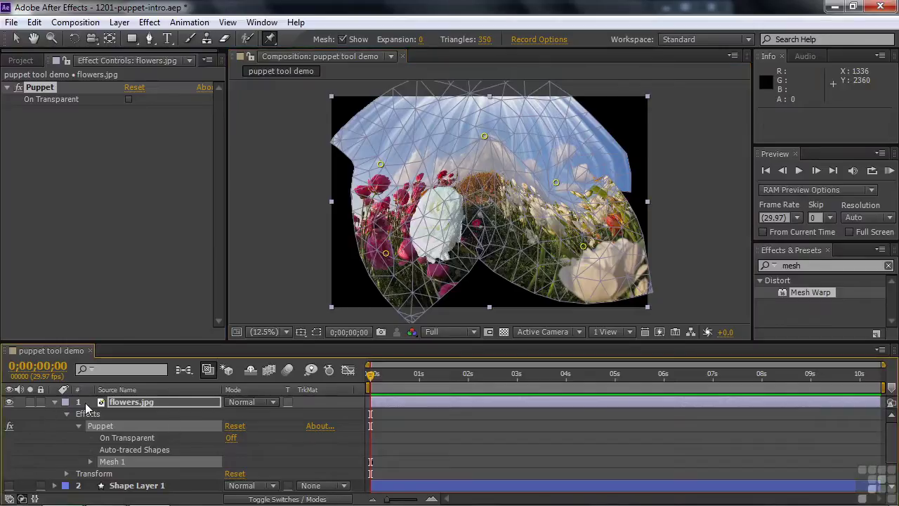
key("Delete")
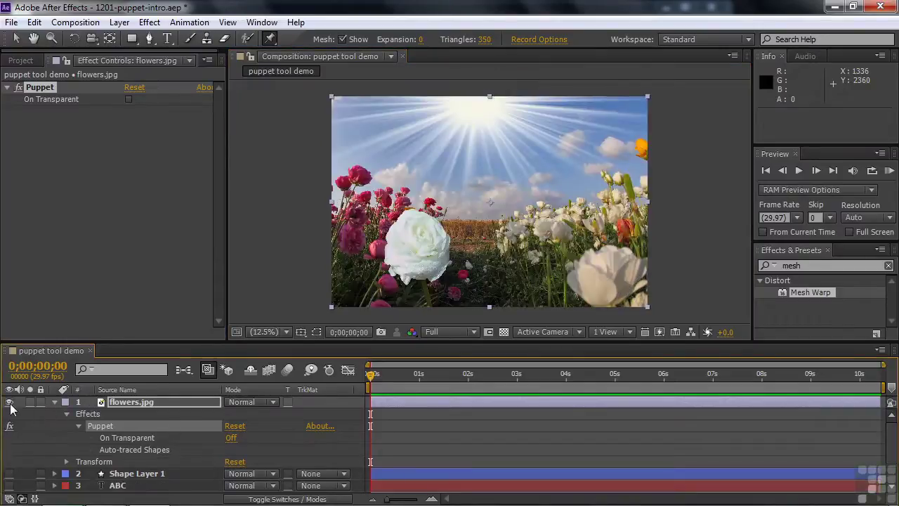
left_click(55, 402)
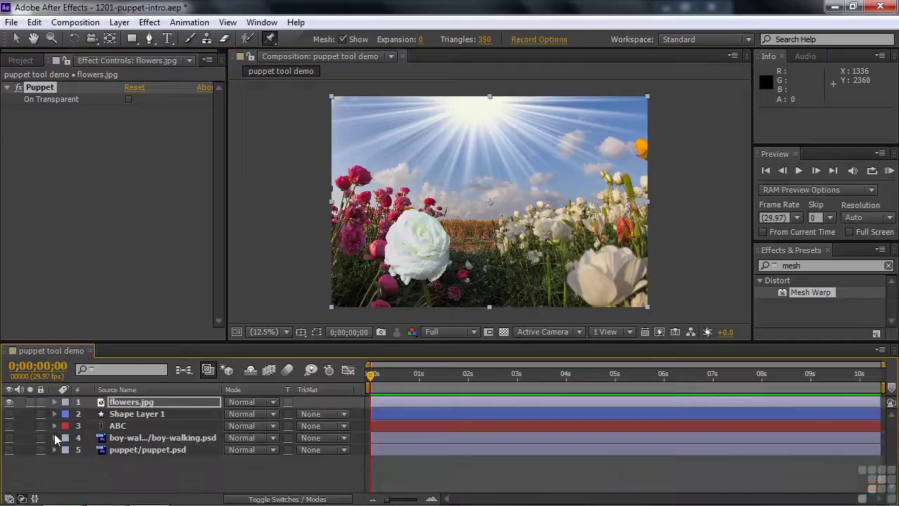
- Hide the flowers.jpg layer, and show and select Shape Layer 1
left_click(133, 416)
left_click(9, 402)
left_click(9, 413)
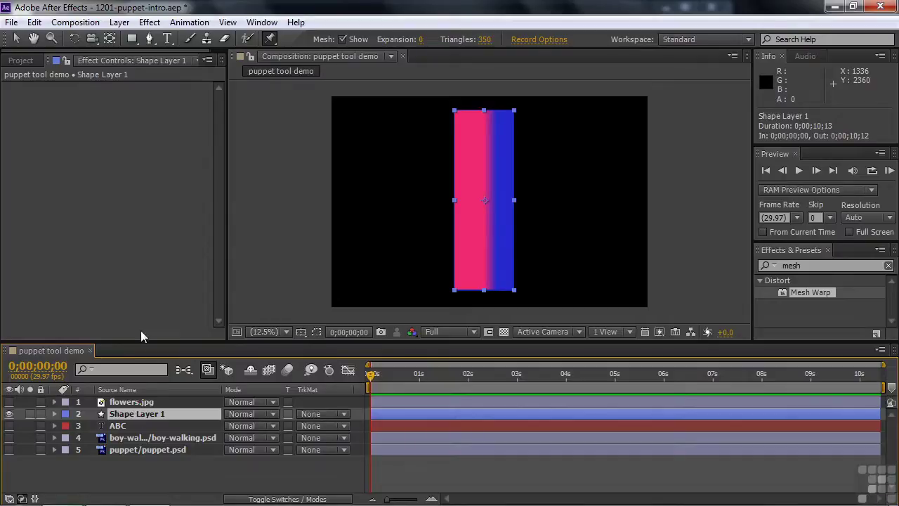
- Place six Puppet pins on the pink and blue rectangle, in pairs near its upper end, lower end and middle
left_click(469, 136)
left_click(499, 136)
left_click(467, 264)
left_click(502, 264)
left_click(475, 202)
left_click(499, 203)
- Stretch the rectangle's blue side outward to the right with its lower and upper Puppet pins
left_click_drag(503, 265, 593, 269)
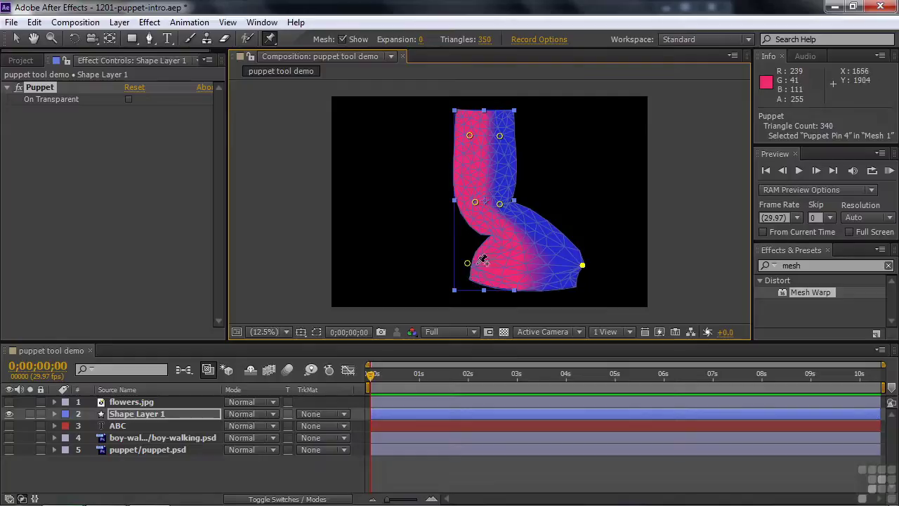
left_click_drag(583, 267, 608, 263)
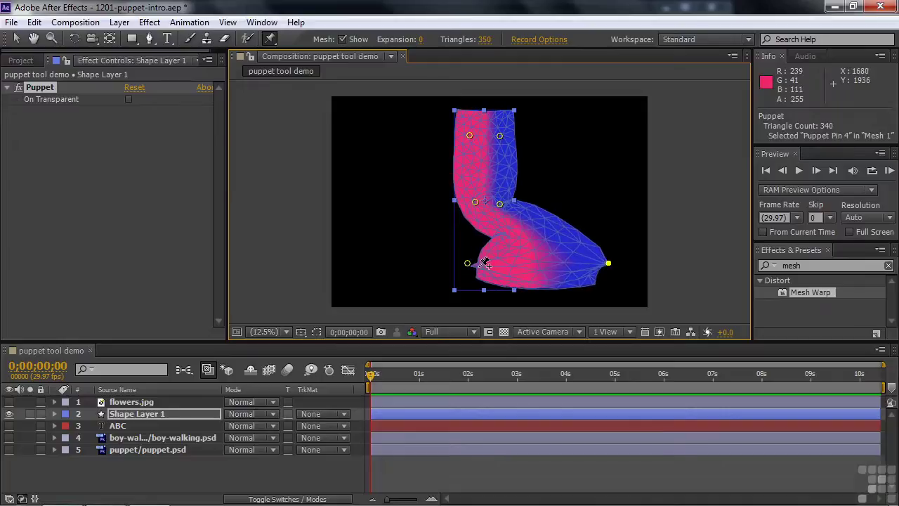
left_click_drag(613, 267, 569, 266)
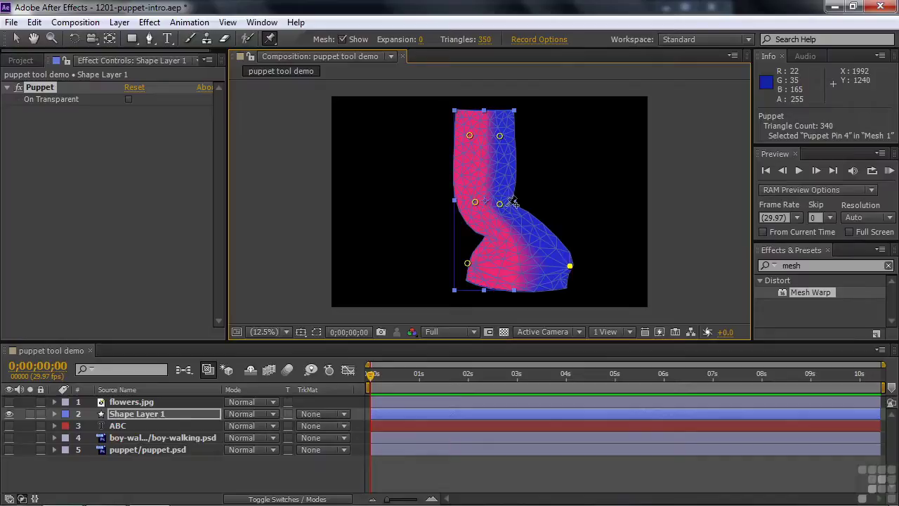
left_click_drag(500, 138, 595, 139)
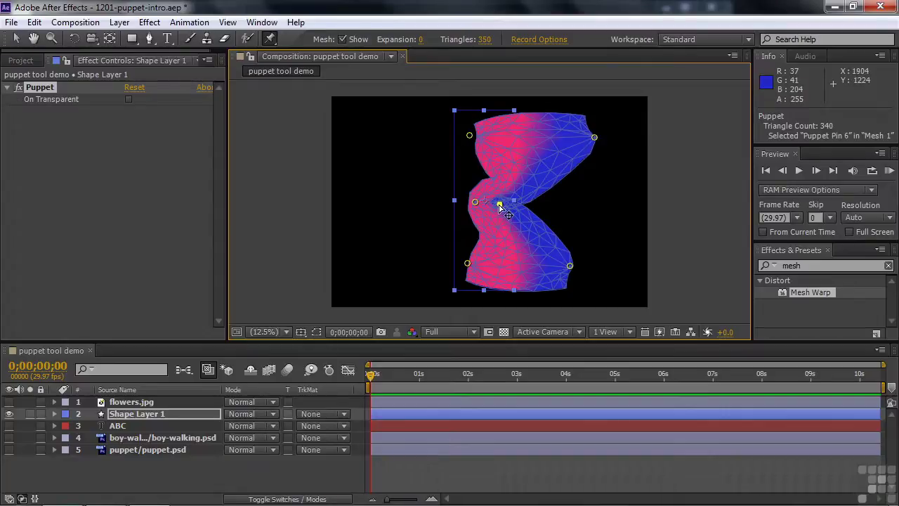
- Delete the two Puppet pins in the middle of the shape
mouse_move(500, 205)
left_mouse_down()
mouse_move(517, 203)
mouse_move(497, 205)
left_mouse_up()
left_click(475, 203)
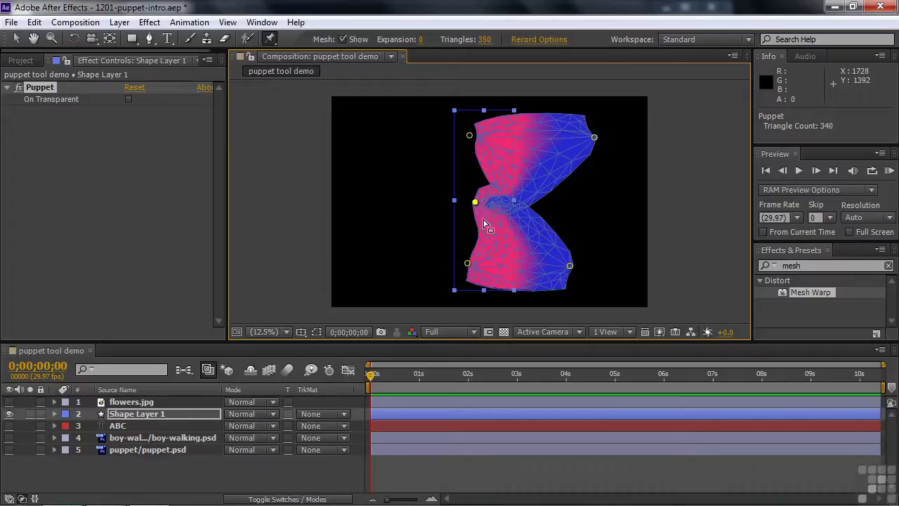
key("Delete")
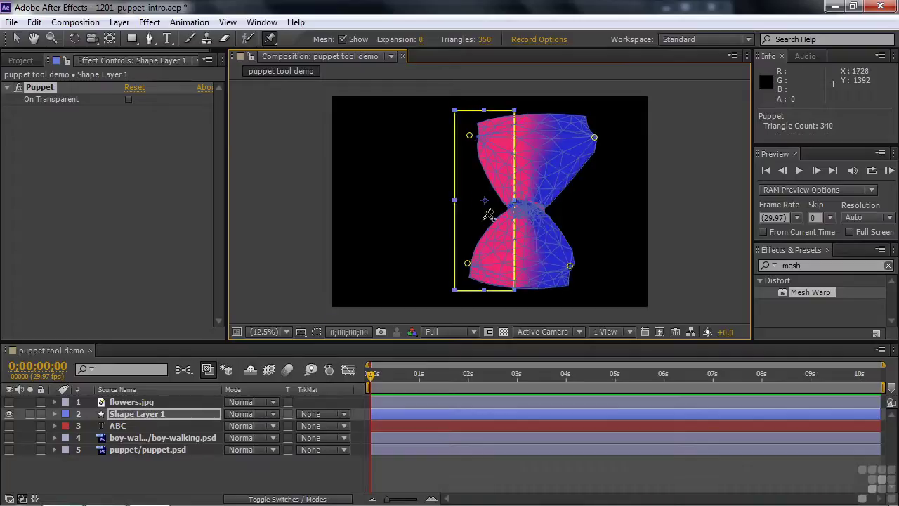
- Add a Puppet pin near the shape's middle, shift it slightly left, and pull the lower blue pin back inward
left_click(538, 184)
mouse_move(537, 184)
left_mouse_down()
mouse_move(578, 201)
mouse_move(527, 186)
left_mouse_up()
left_click(569, 264)
left_click_drag(568, 264, 491, 246)
left_click_drag(482, 246, 517, 254)
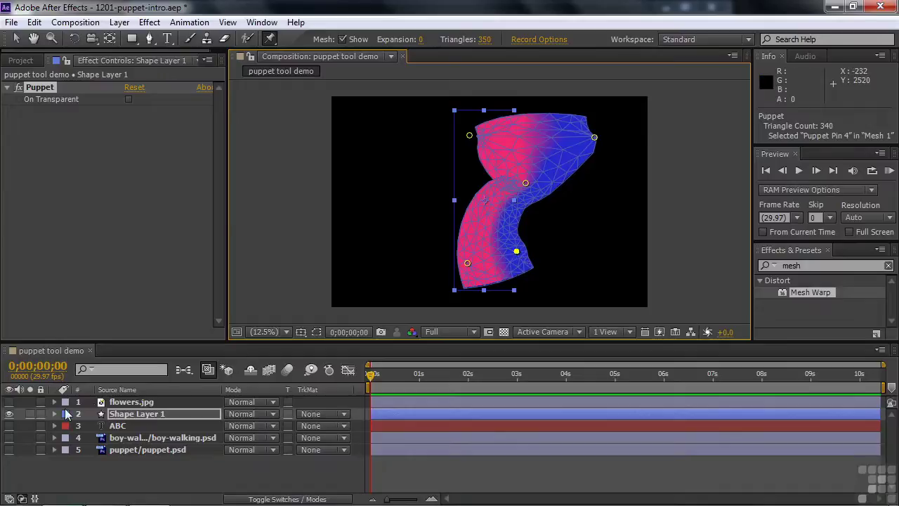
- Hide Shape Layer 1, and show and select the ABC text layer
left_click(9, 414)
left_click(9, 425)
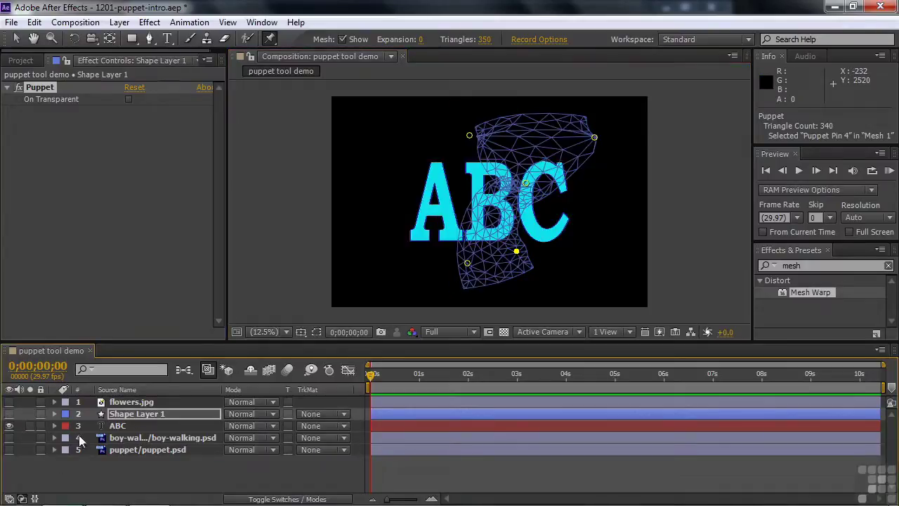
left_click(117, 427)
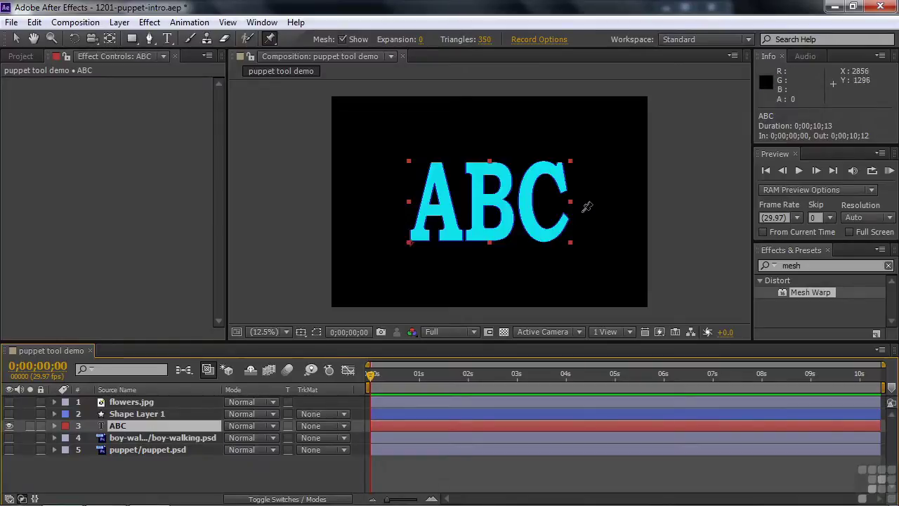
- Place Puppet pins on both feet and the tip of the letter A, and stretch its tip slightly upward
left_click(449, 231)
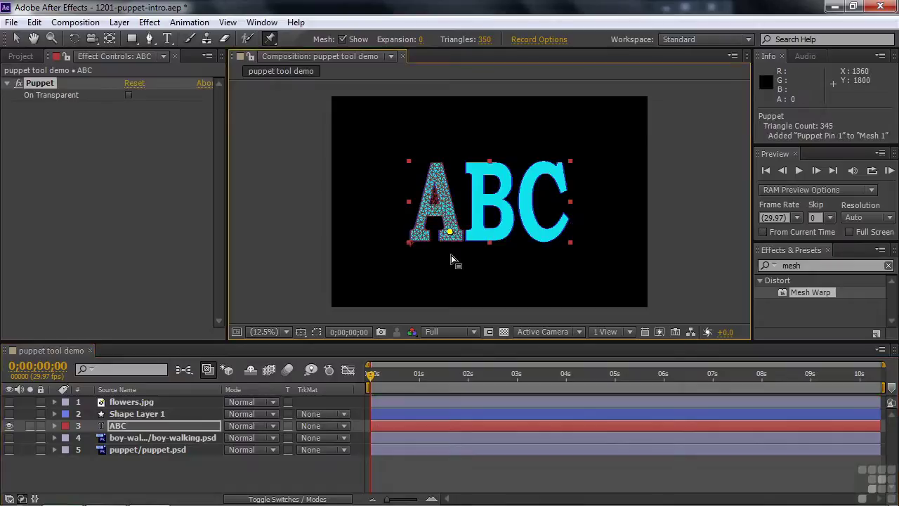
left_click(419, 234)
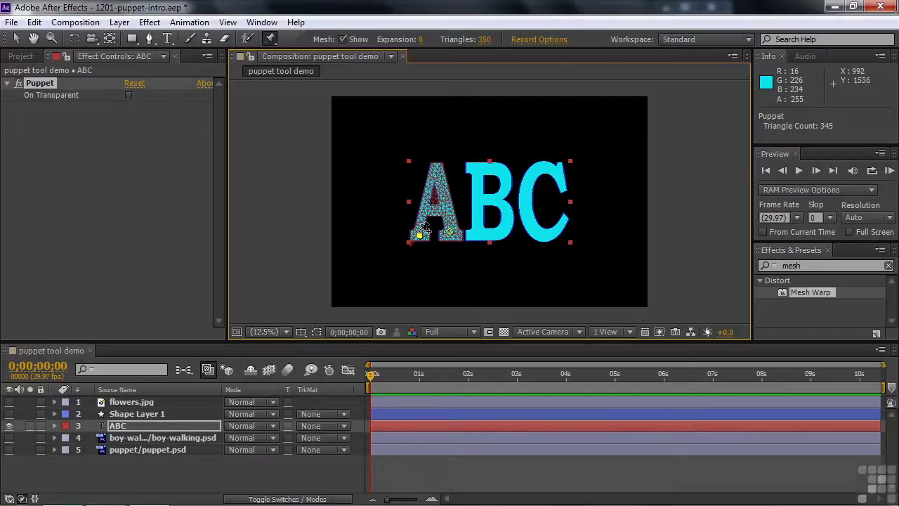
left_click(437, 173)
mouse_move(439, 176)
left_mouse_down()
mouse_move(418, 153)
mouse_move(413, 116)
mouse_move(430, 112)
mouse_move(424, 126)
mouse_move(460, 155)
mouse_move(406, 99)
mouse_move(436, 164)
left_mouse_up()
- Add one Puppet pin near the top of the letter B and one on the curved back of the C
left_click(490, 168)
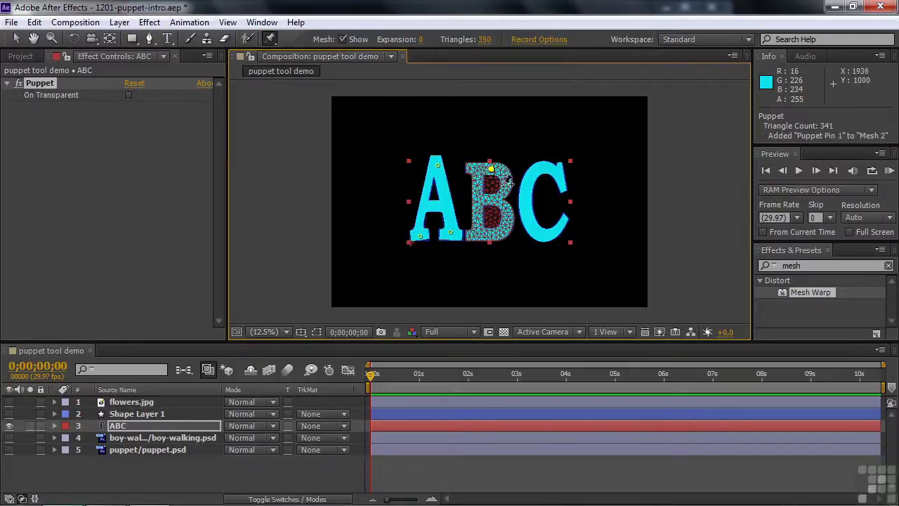
left_click(527, 198)
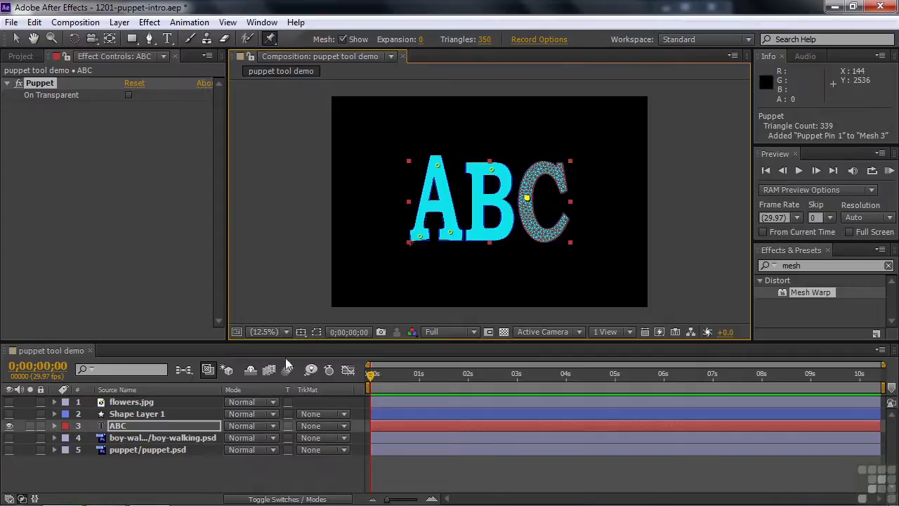
- Select and show the boy-walking.psd layer, and hide the ABC text layer
left_click(120, 439)
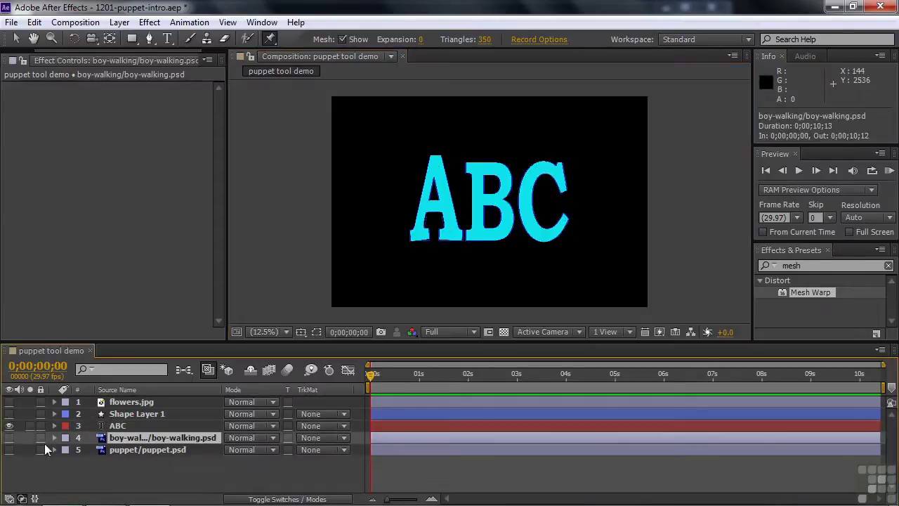
left_click(9, 438)
left_click(9, 426)
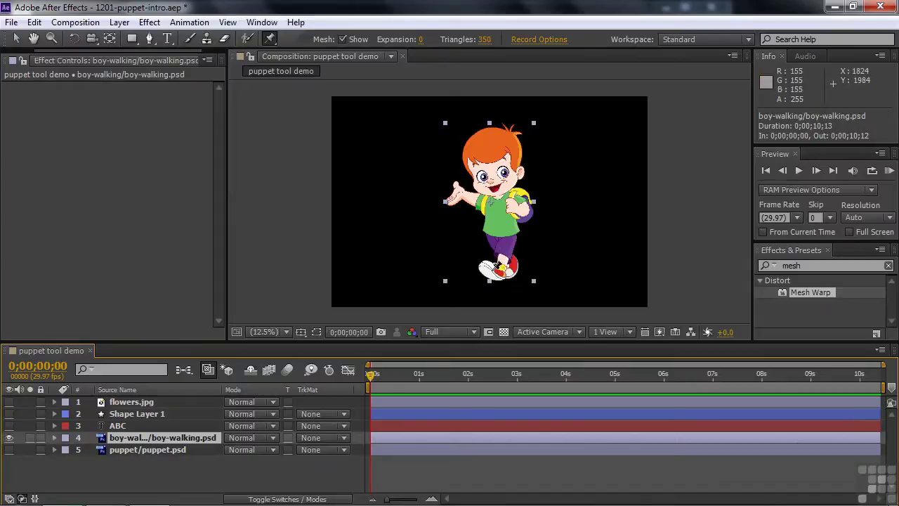
- Place Puppet pins on both of the boy's shoes and shift the front white shoe slightly outward
left_click(491, 268)
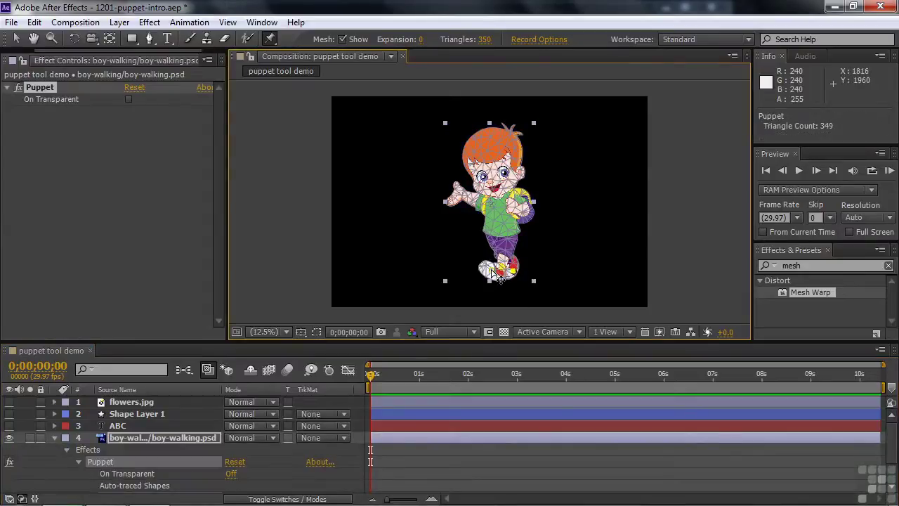
mouse_move(492, 271)
left_mouse_down()
mouse_move(417, 273)
mouse_move(491, 272)
left_mouse_up()
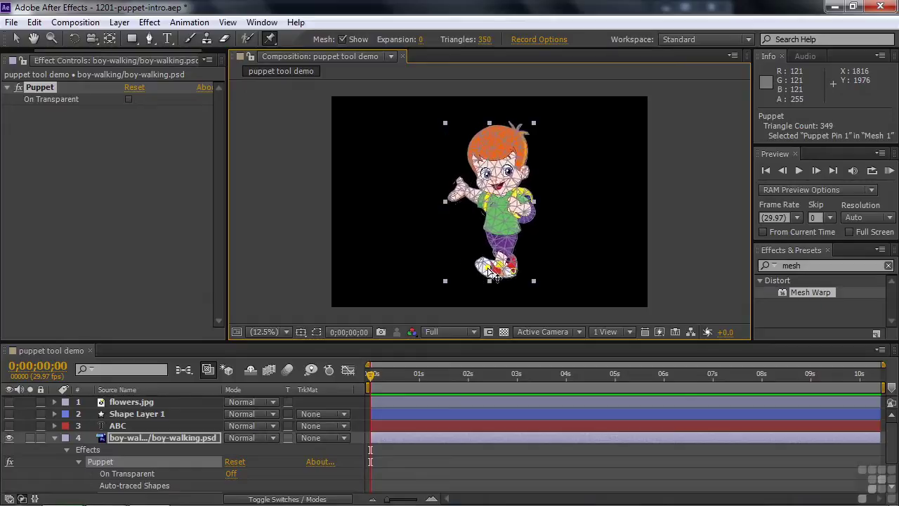
- Add Puppet pins to the boy's upper chest, the shoulder of his outstretched arm, that hand, and two spots on his forehead
left_click(500, 201)
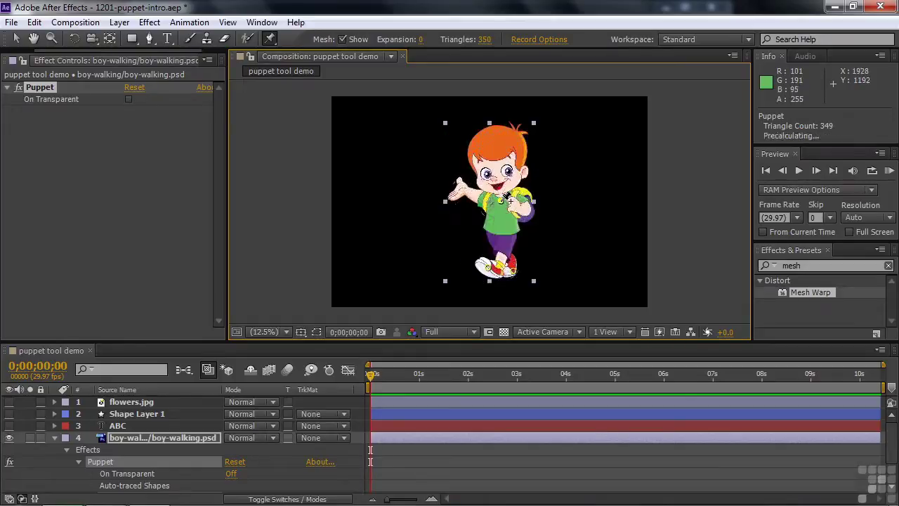
left_click(486, 203)
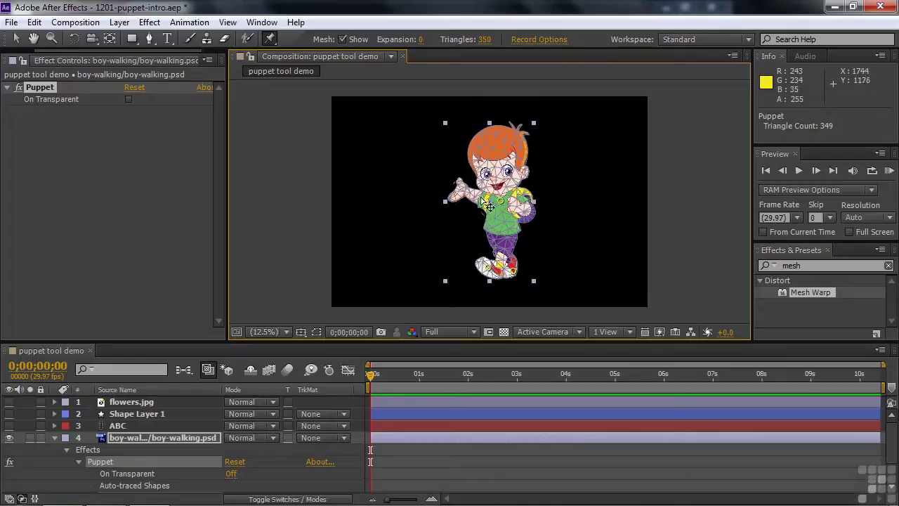
left_click(461, 188)
left_click(480, 162)
left_click(500, 156)
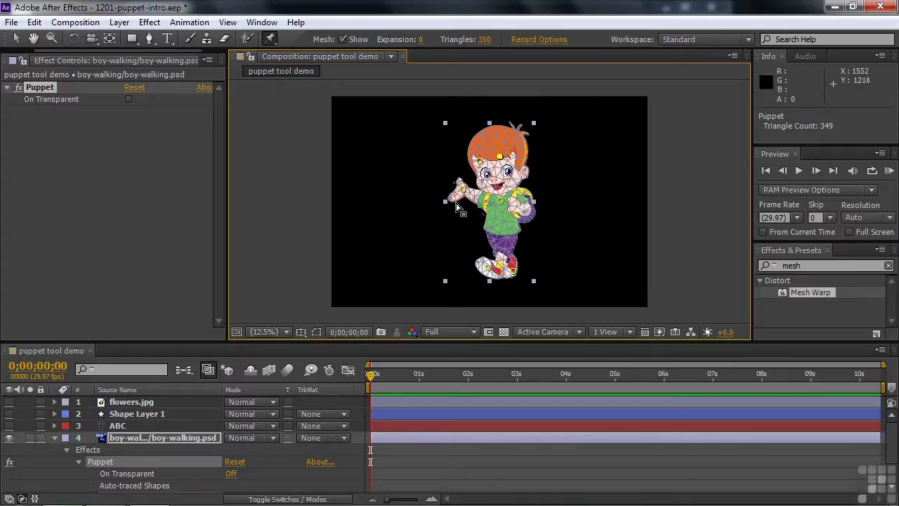
- Anchor the boy's cheek with a Puppet pin, and move the outstretched hand's pin up and then outward, away from the body
mouse_move(461, 189)
left_mouse_down()
mouse_move(460, 210)
mouse_move(464, 185)
left_mouse_up()
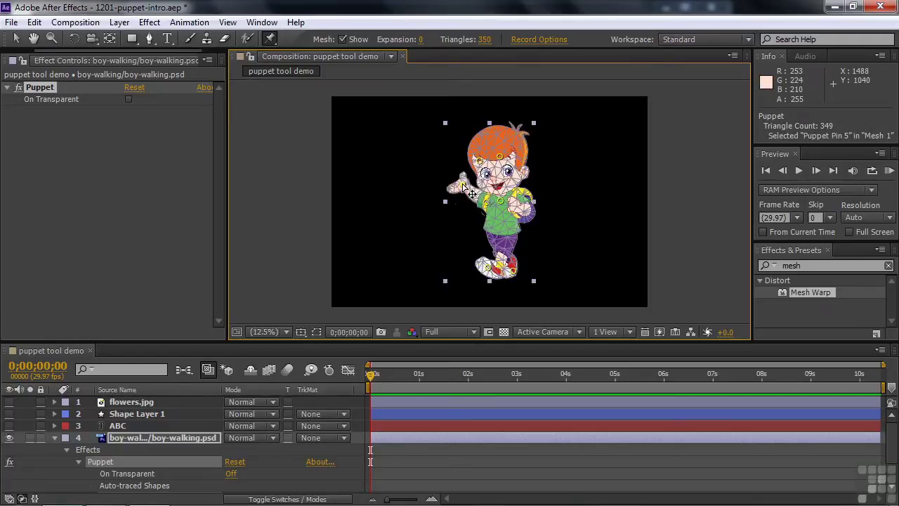
left_click(480, 183)
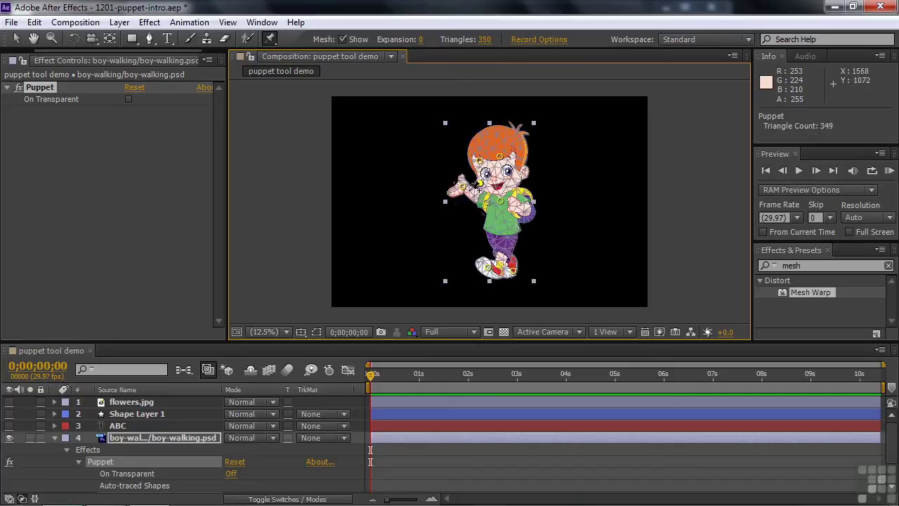
mouse_move(464, 189)
left_mouse_down()
mouse_move(461, 209)
mouse_move(460, 184)
mouse_move(460, 207)
mouse_move(452, 194)
mouse_move(383, 197)
mouse_move(453, 191)
left_mouse_up()
- Hide and collapse the boy-walking.psd layer, and show and select the puppet.psd layer
left_click(9, 438)
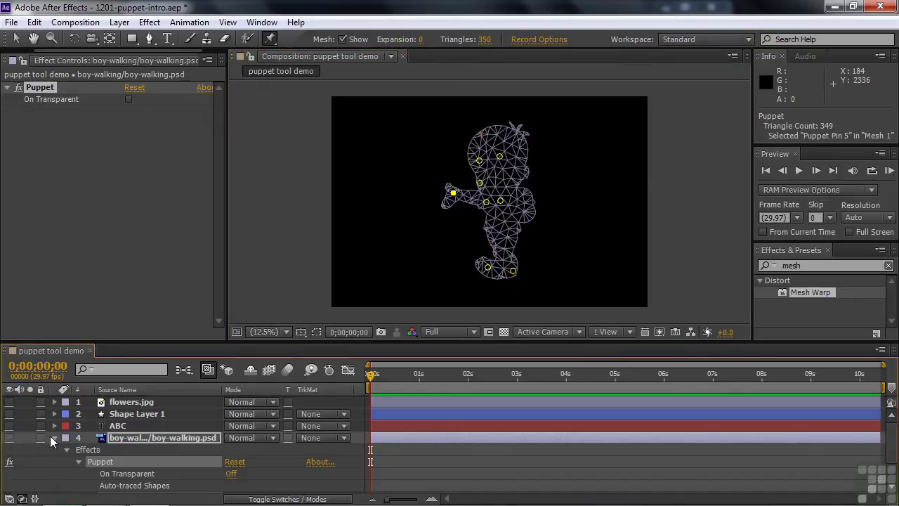
left_click(55, 437)
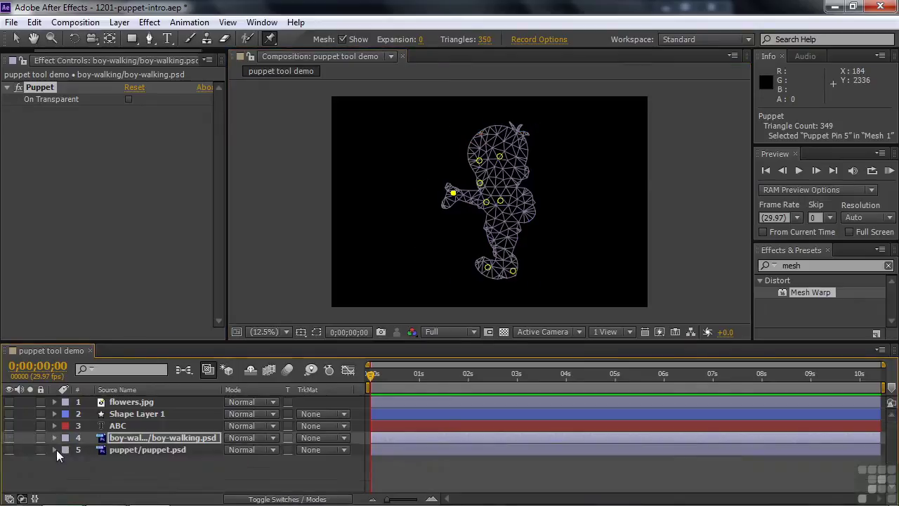
left_click(9, 449)
left_click(106, 450)
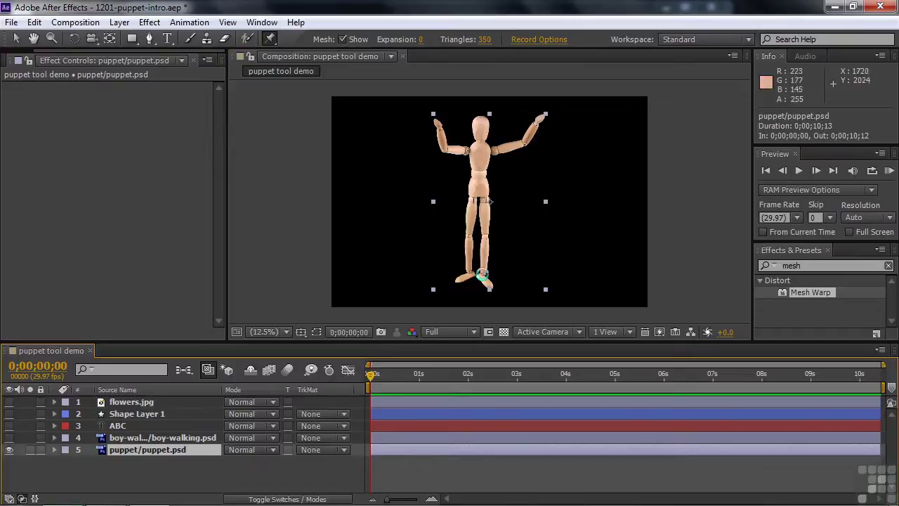
- Place Puppet pins on the mannequin's right-hand ankle and foot, both knees, the pelvis, and the left-hand ankle
left_click(483, 274)
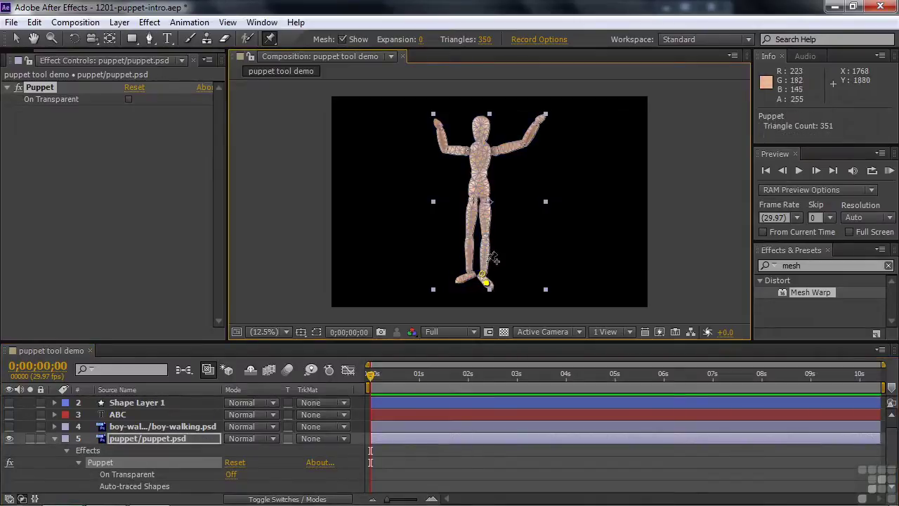
left_click(486, 234)
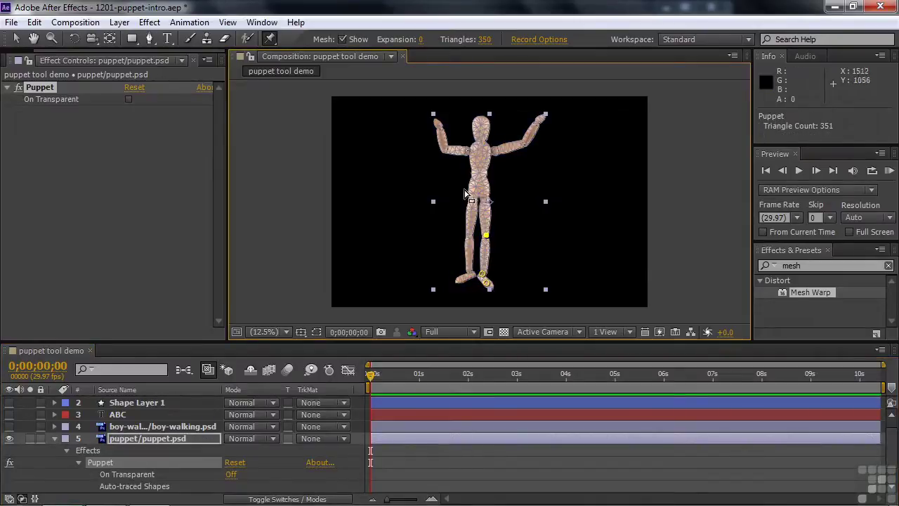
left_click(479, 184)
left_click(471, 272)
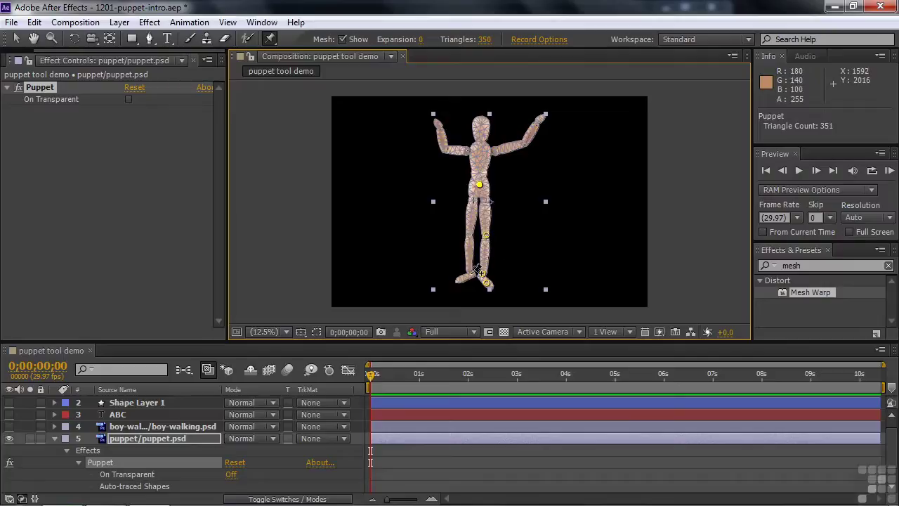
left_click(465, 237)
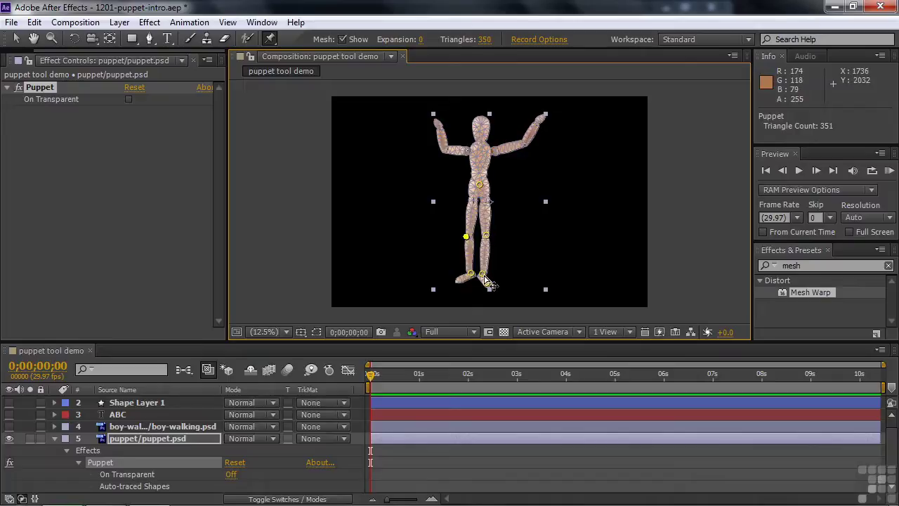
- Move the right-hand leg's ankle and foot pins outward together, and bend that leg's knee outward
left_click(483, 274)
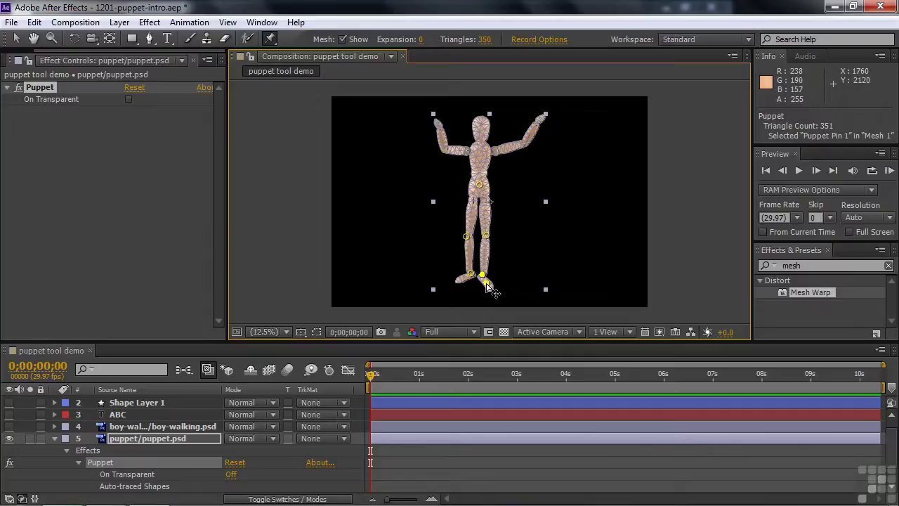
left_click_drag(487, 284, 489, 278)
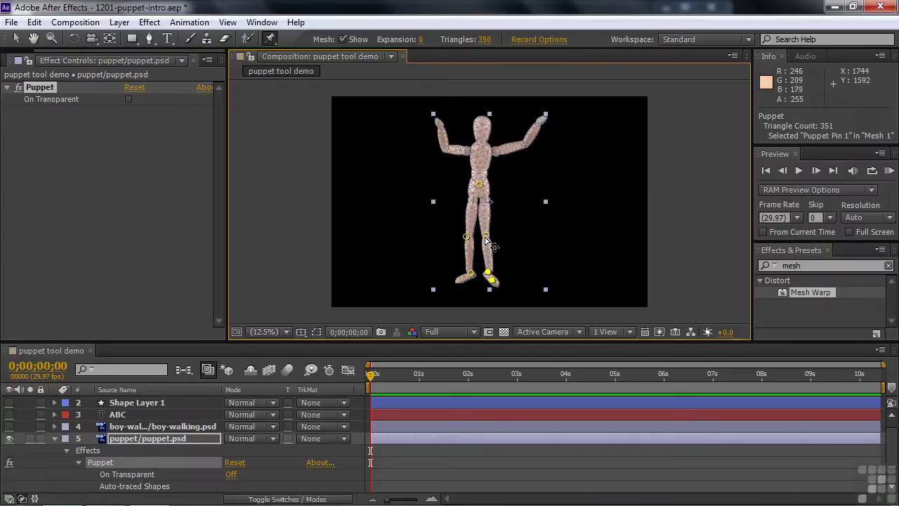
left_click_drag(486, 235, 495, 232)
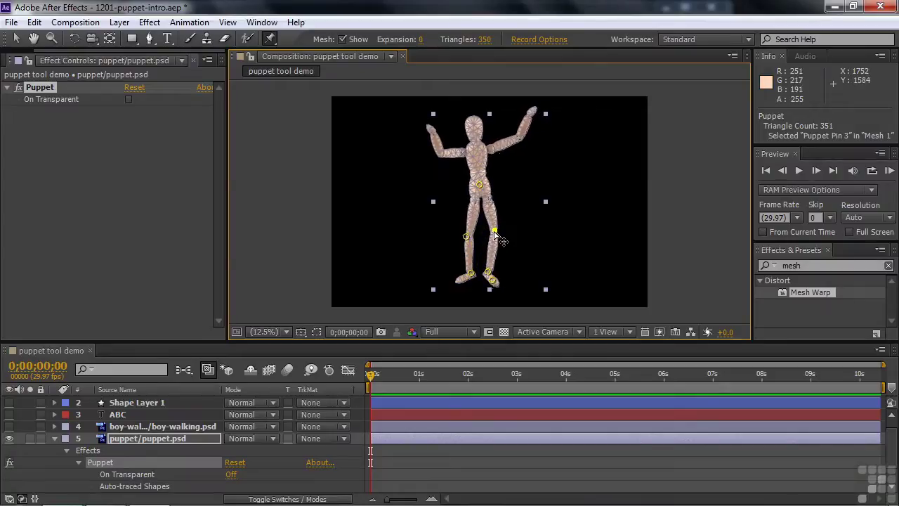